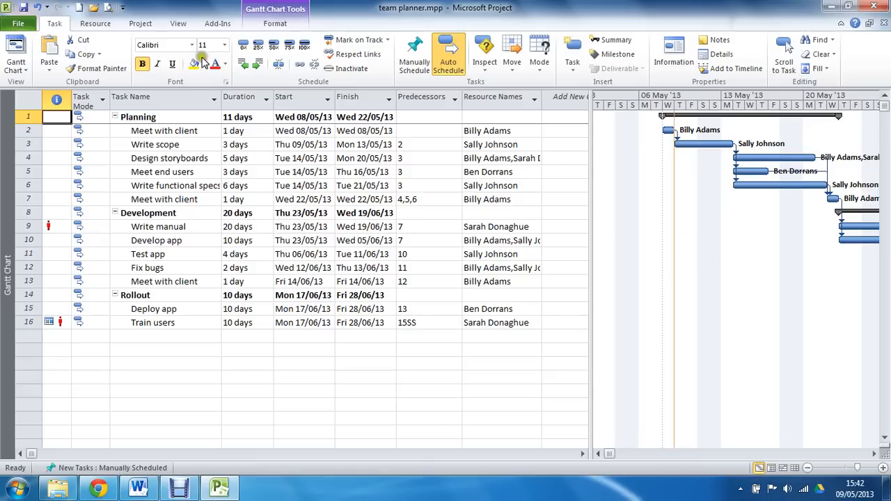
# Step: Switch from the View ribbon to the Team Planner view of resources and their tasks
pyautogui.click(178, 24)
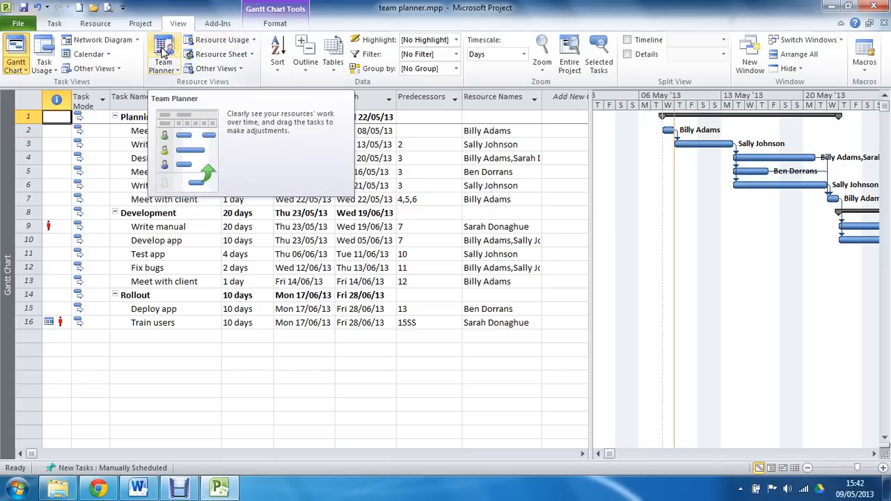
pyautogui.click(163, 52)
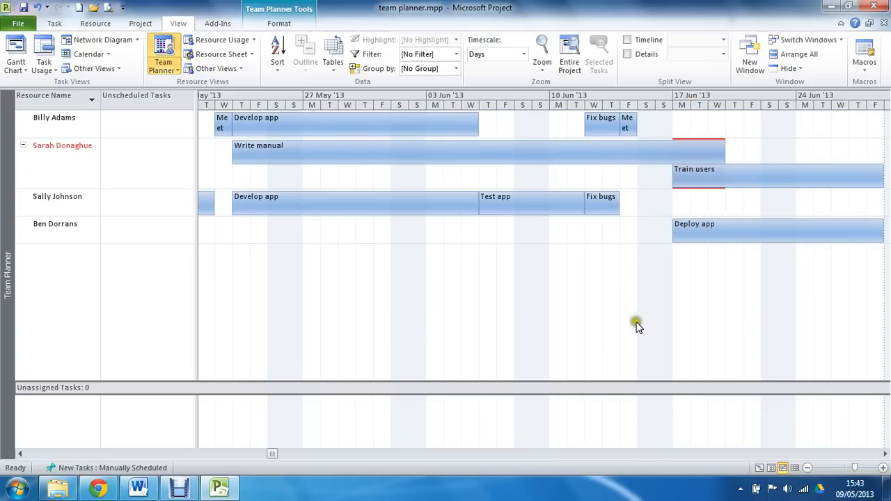
pyautogui.click(499, 347)
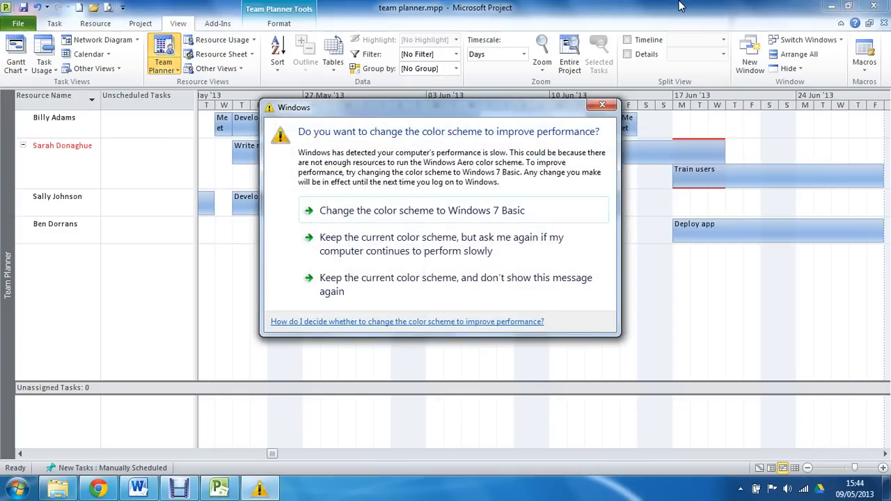
pyautogui.click(602, 107)
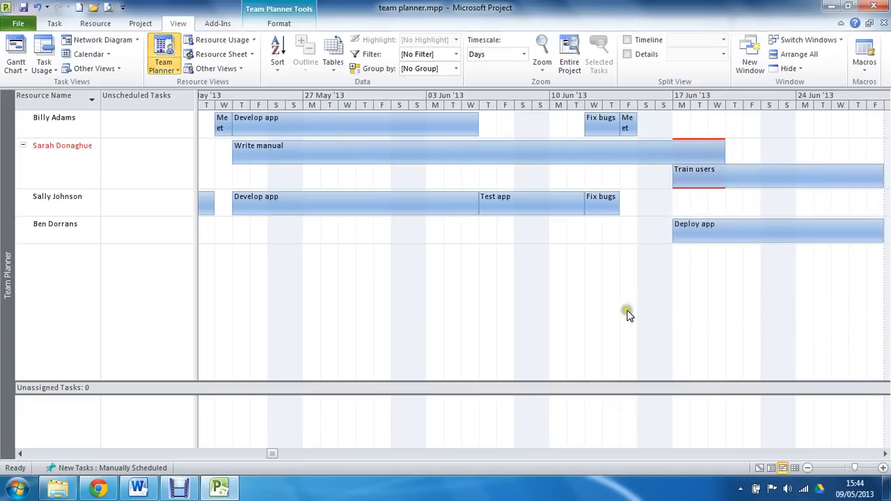
pyautogui.click(628, 314)
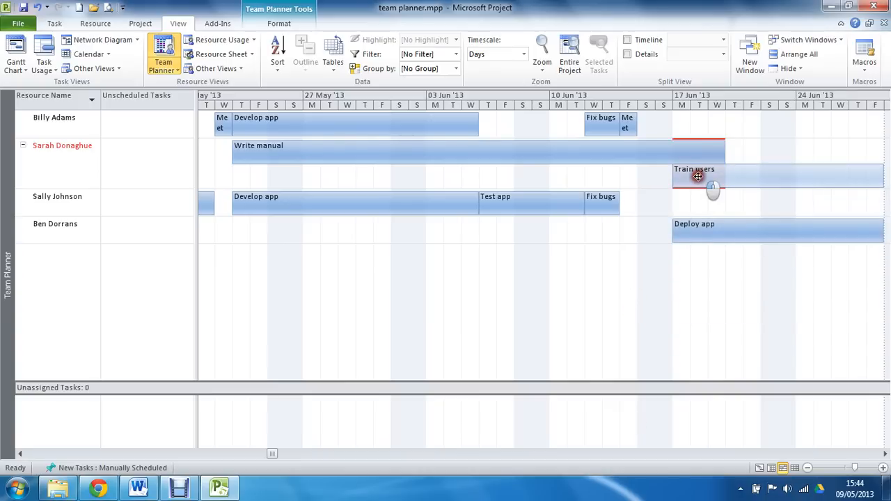
pyautogui.moveTo(694, 174); pyautogui.dragTo(698, 202)
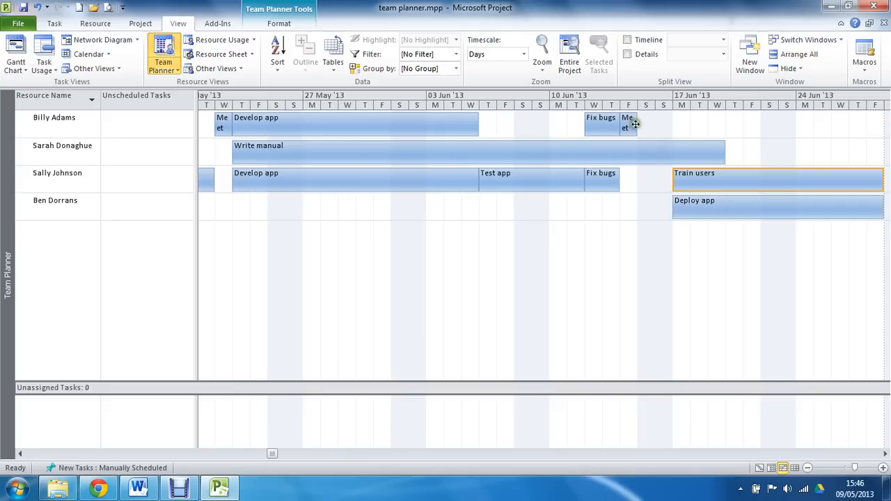
pyautogui.click(278, 23)
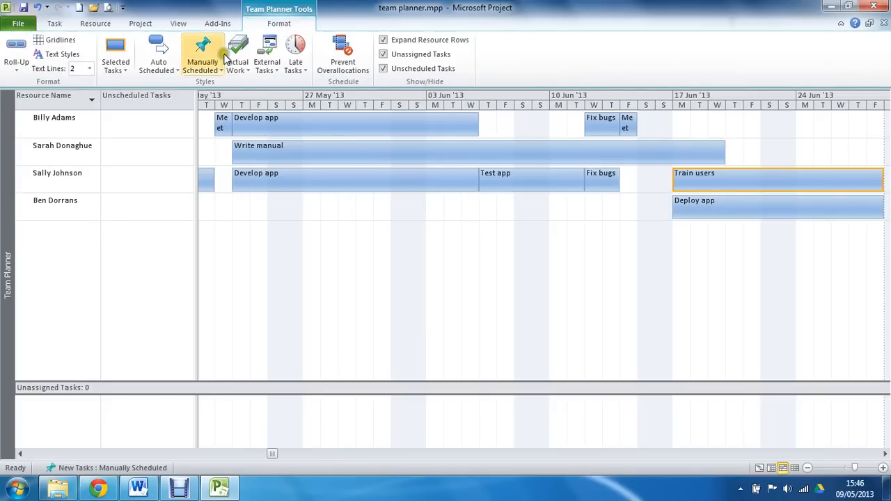
pyautogui.click(89, 69)
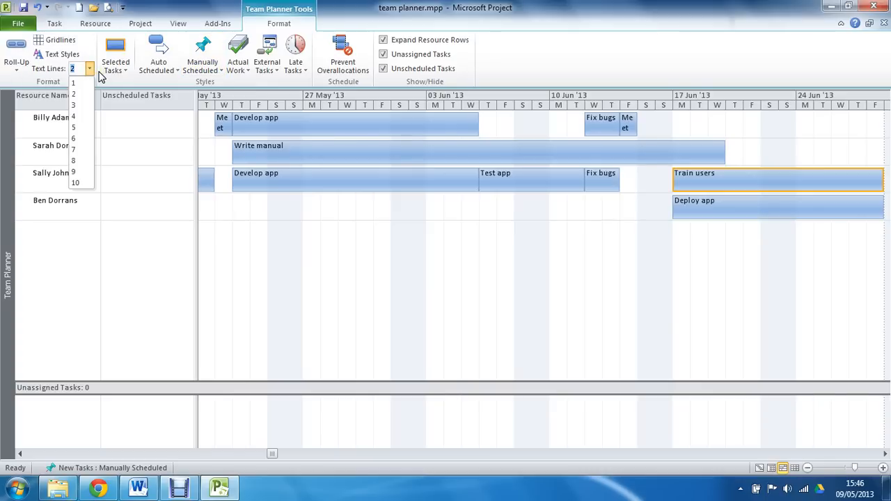
pyautogui.click(77, 118)
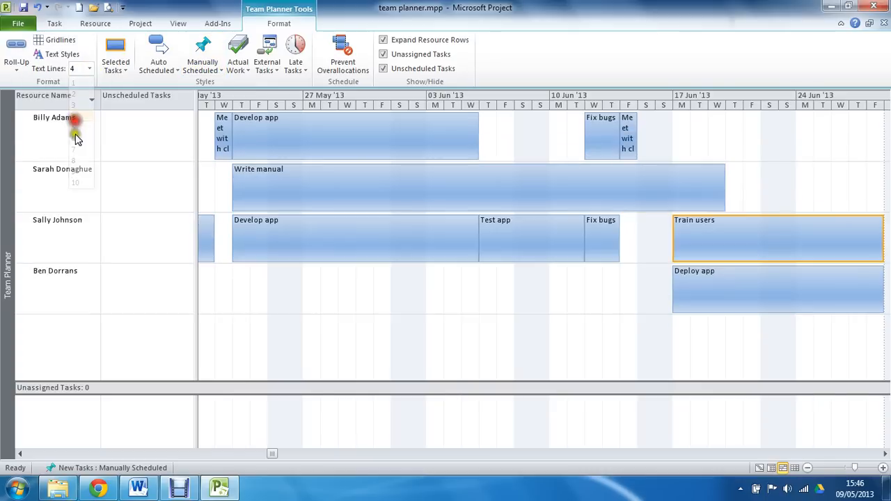
pyautogui.click(89, 69)
pyautogui.click(85, 94)
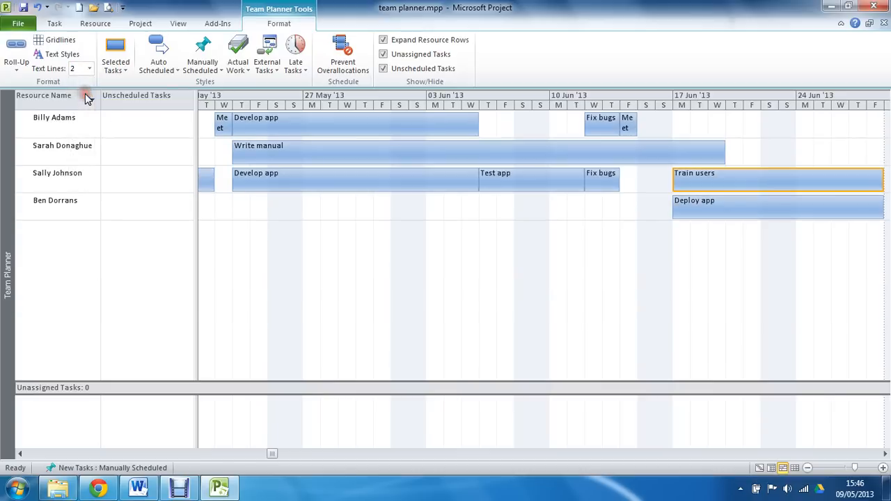
pyautogui.click(383, 54)
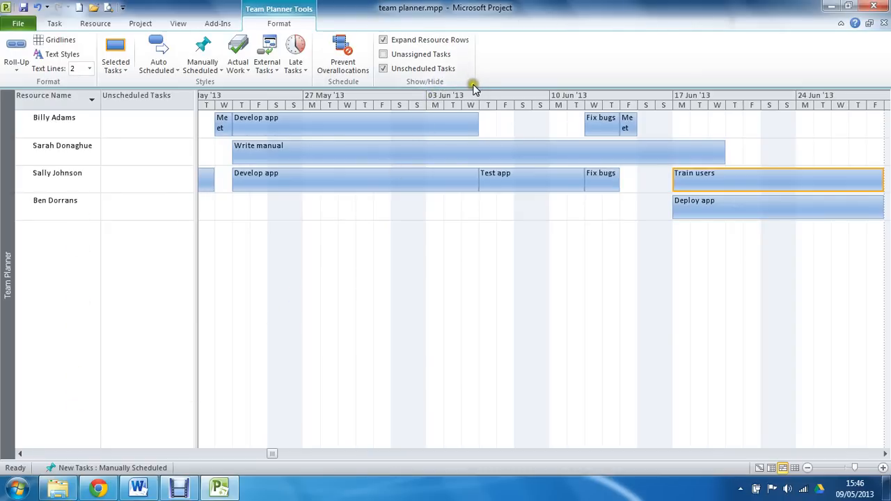
pyautogui.click(383, 53)
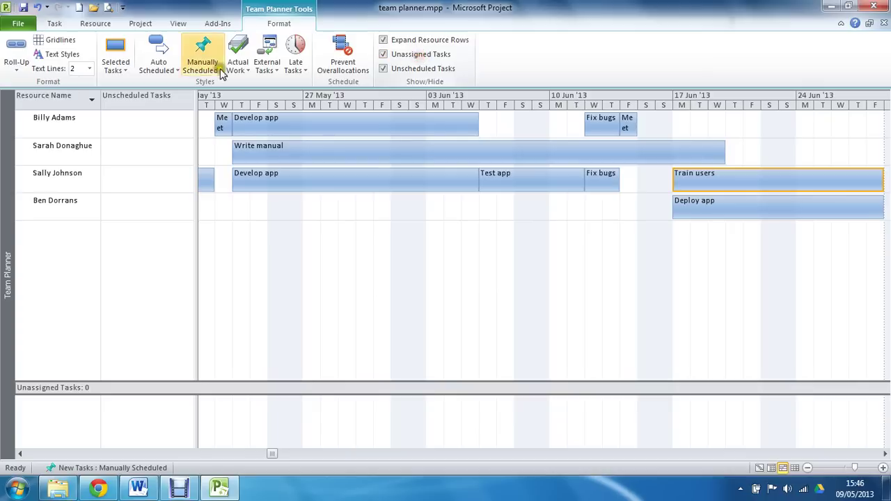
pyautogui.click(119, 69)
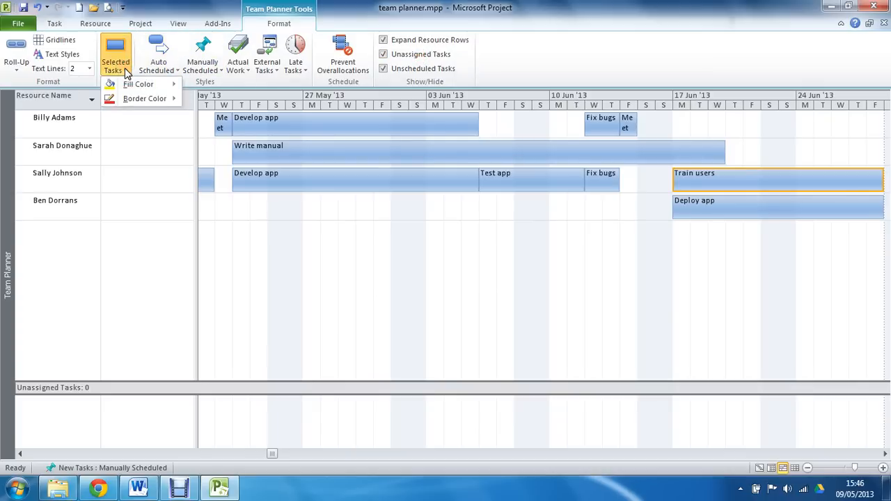
pyautogui.click(515, 73)
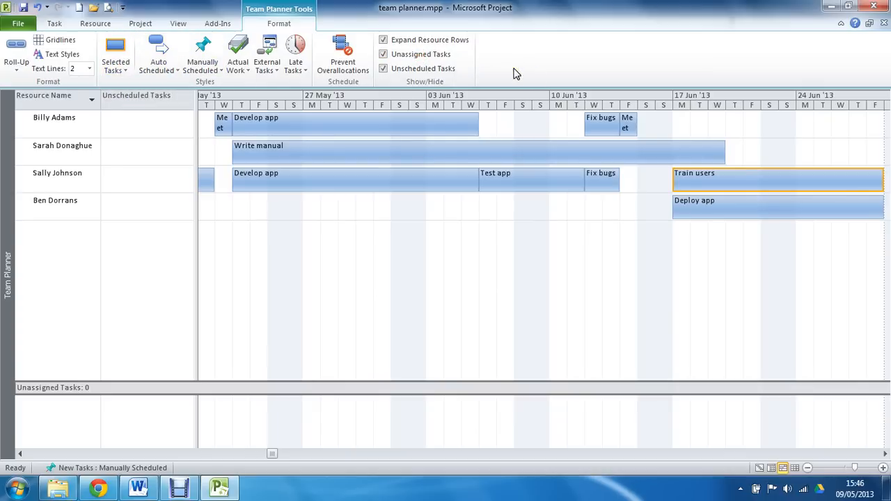